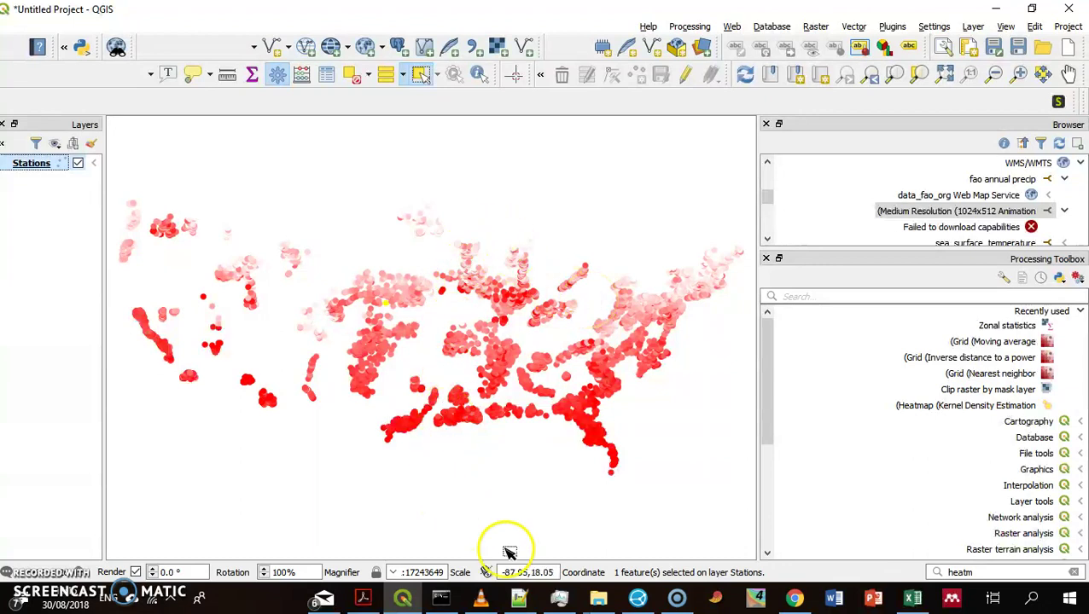
- Bring Chrome forward to show the SMU 'Temperatures at 6.5 km' US map image result
left_click(806, 606)
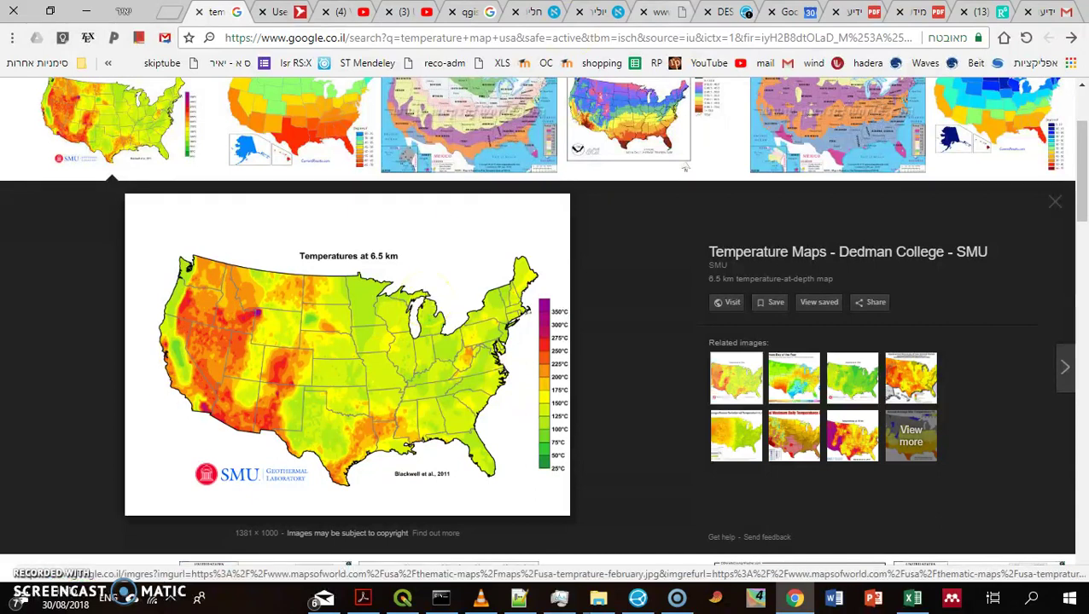
- Compare the QGIS station points against the SMU temperature map, finishing on the QGIS window
left_click(402, 599)
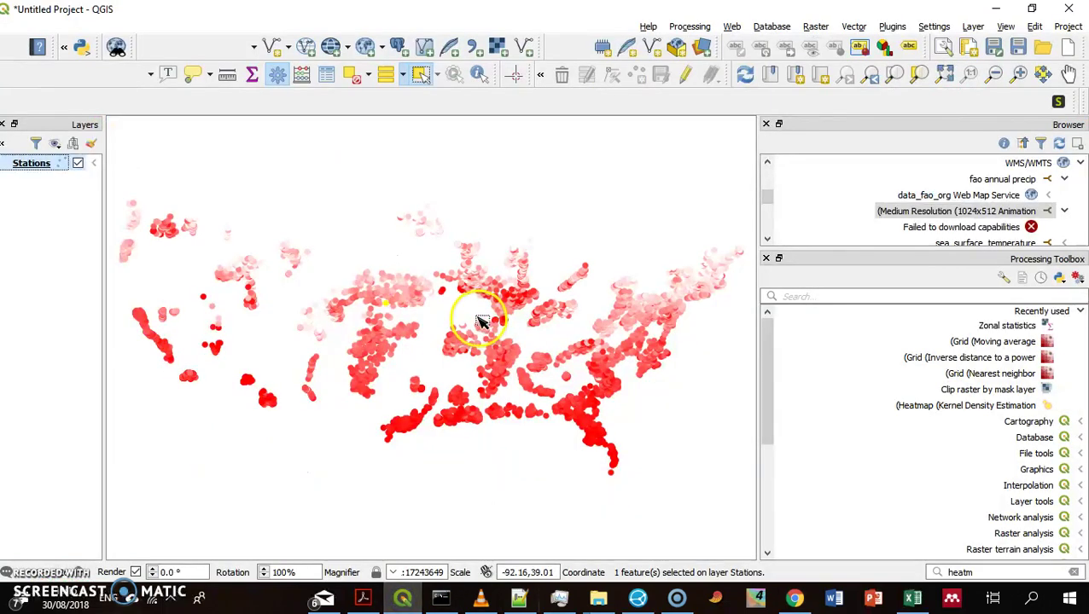
left_click(795, 599)
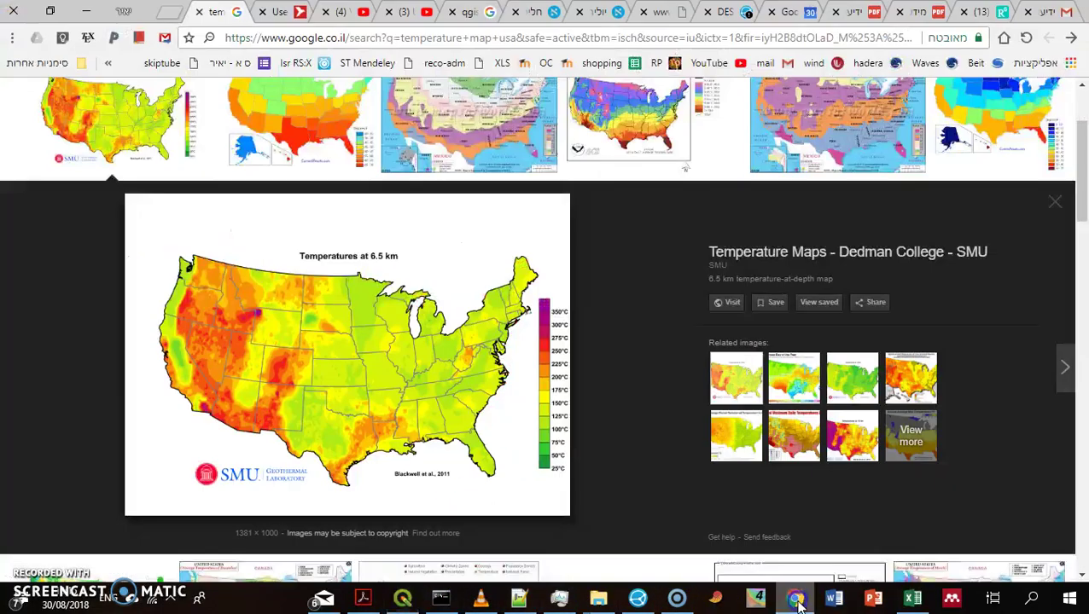
left_click(402, 600)
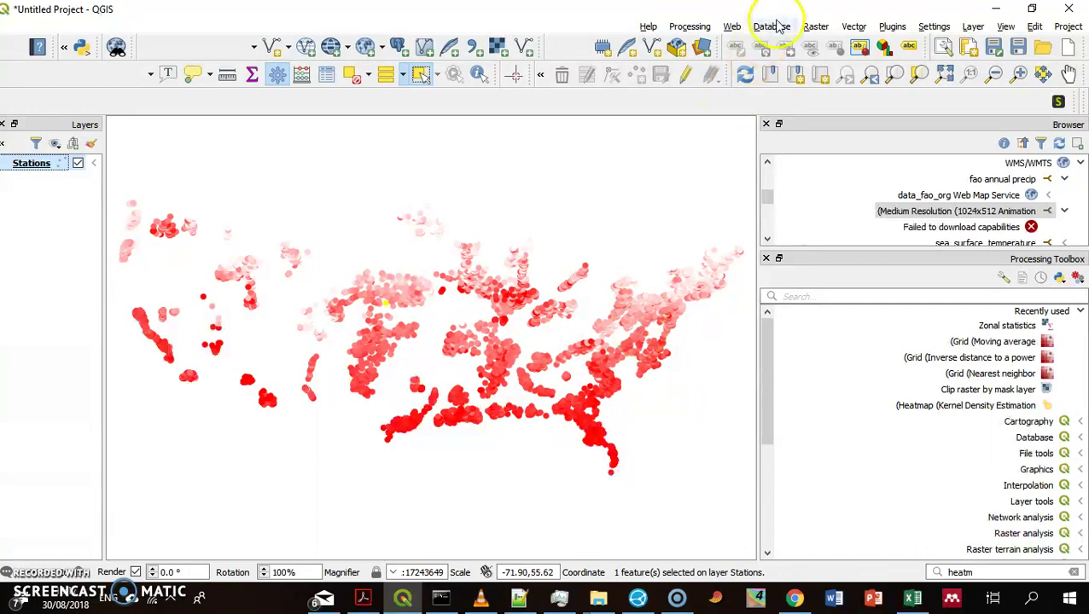
- Launch Raster > Analysis > Grid (Inverse Distance to a Power) for Stations and recentre the dialog
left_click(815, 27)
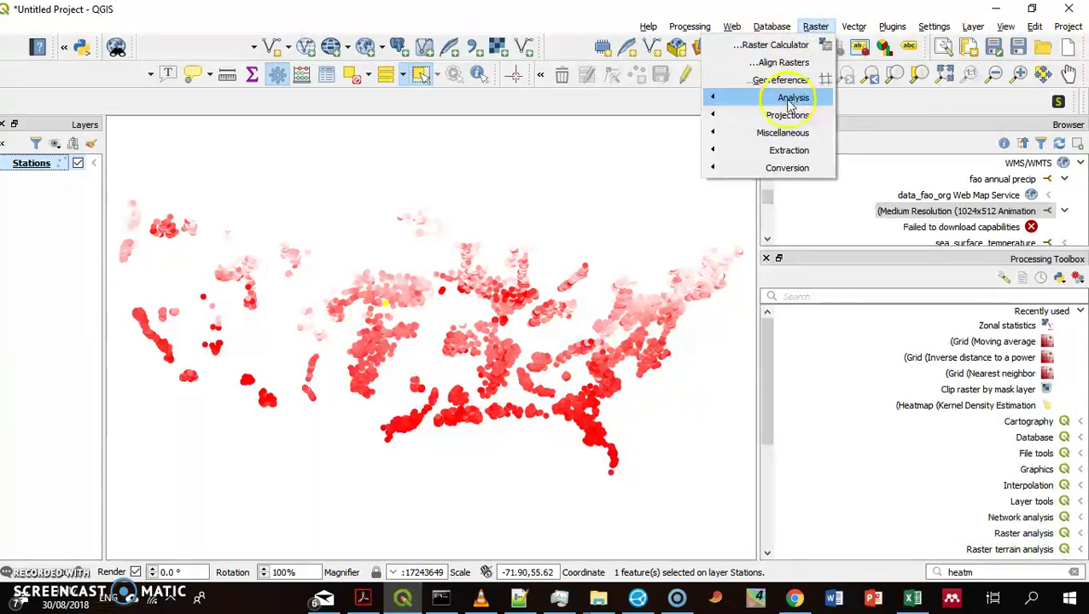
mouse_move(790, 104)
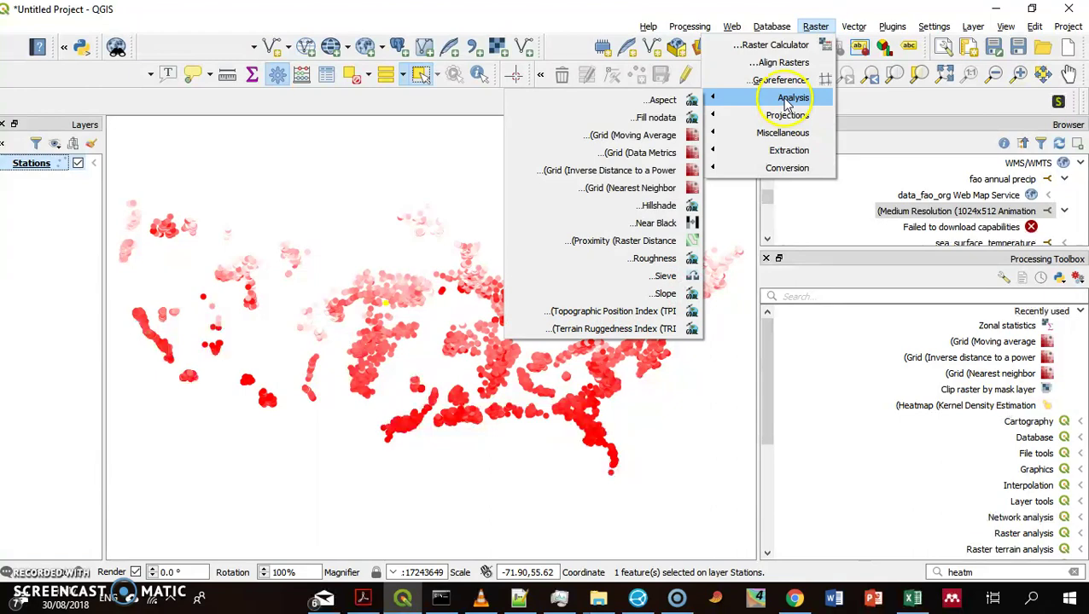
left_click(624, 170)
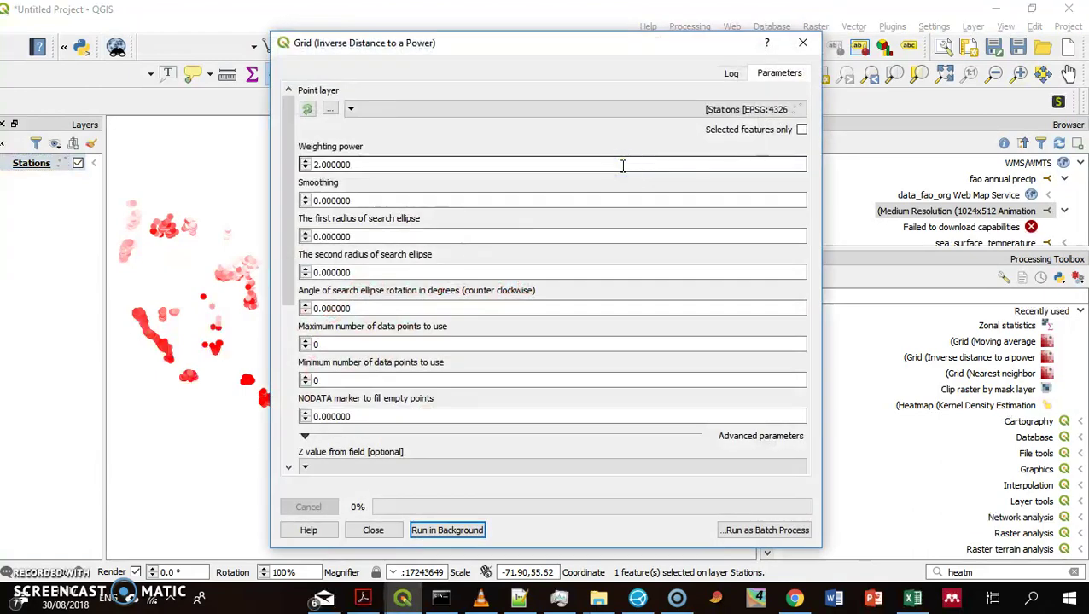
left_click_drag(551, 47, 864, 62)
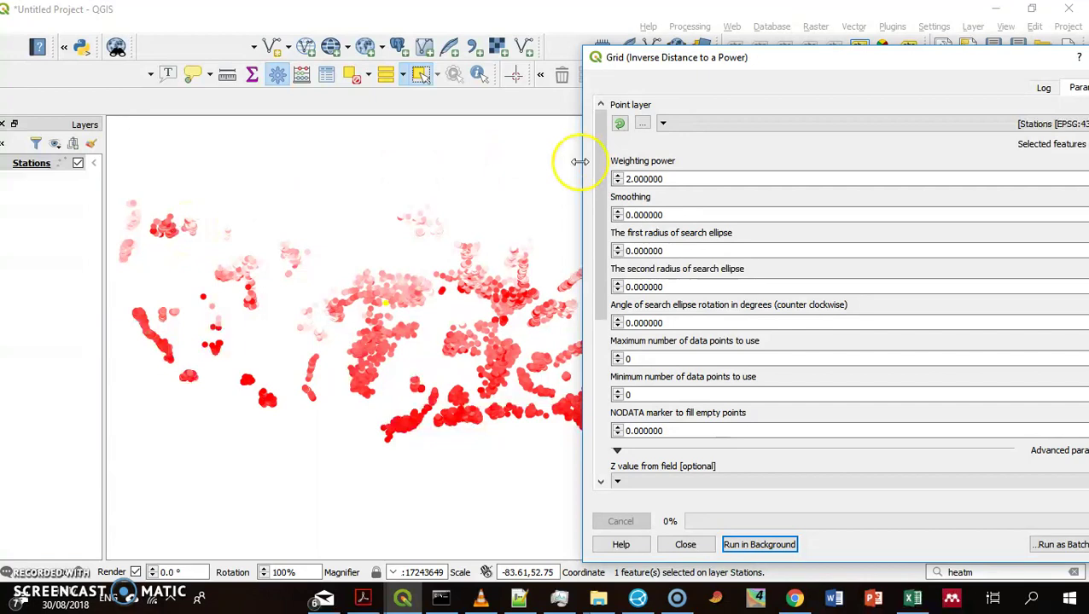
left_click_drag(843, 60, 604, 34)
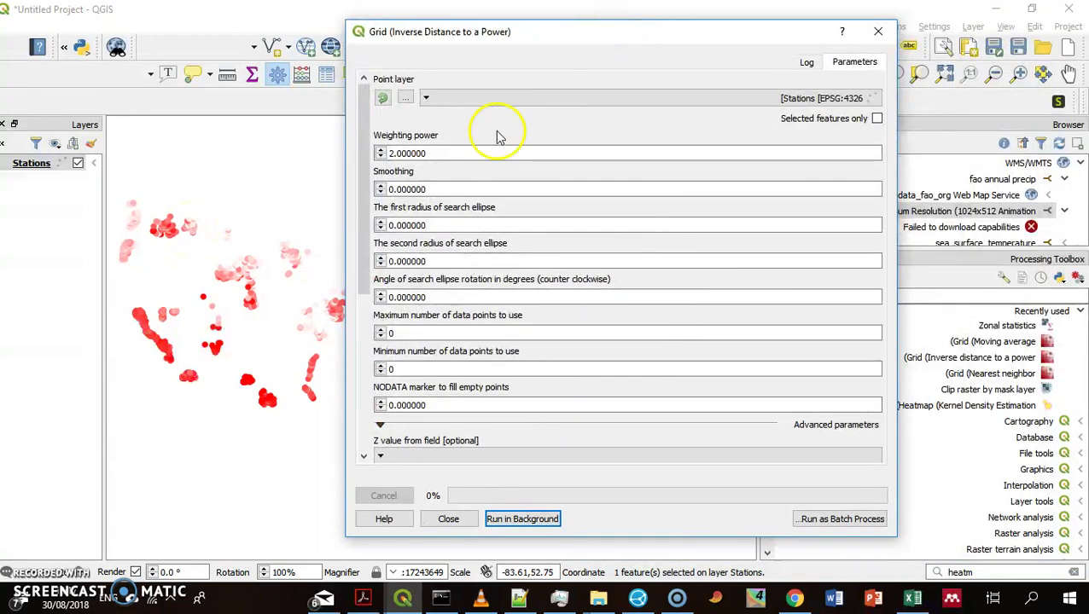
- Set the weighting power to 1.5 and smoothing to 5
double_click(446, 152)
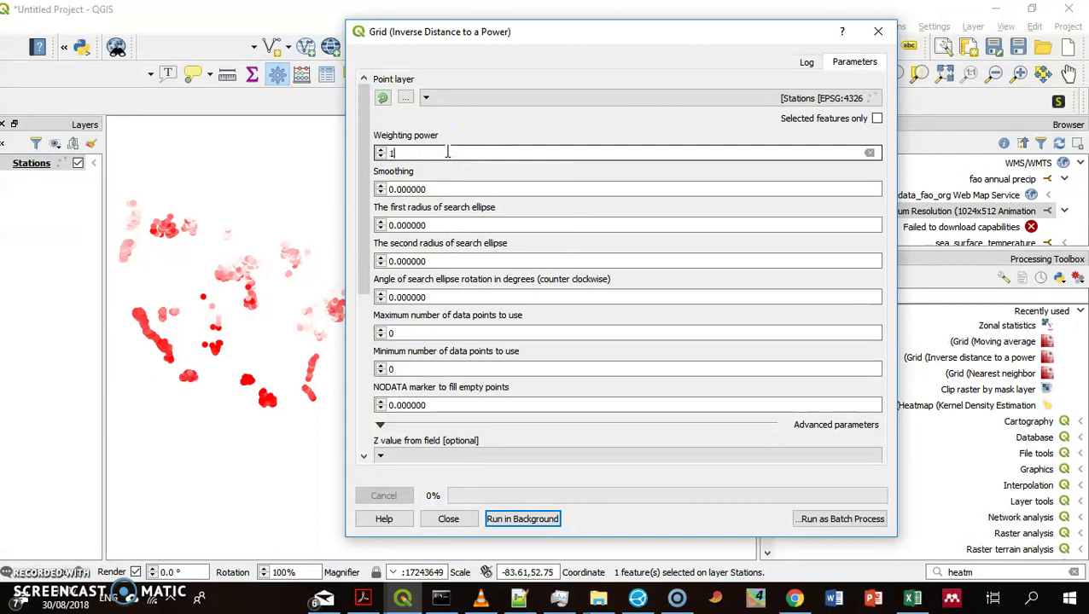
double_click(445, 183)
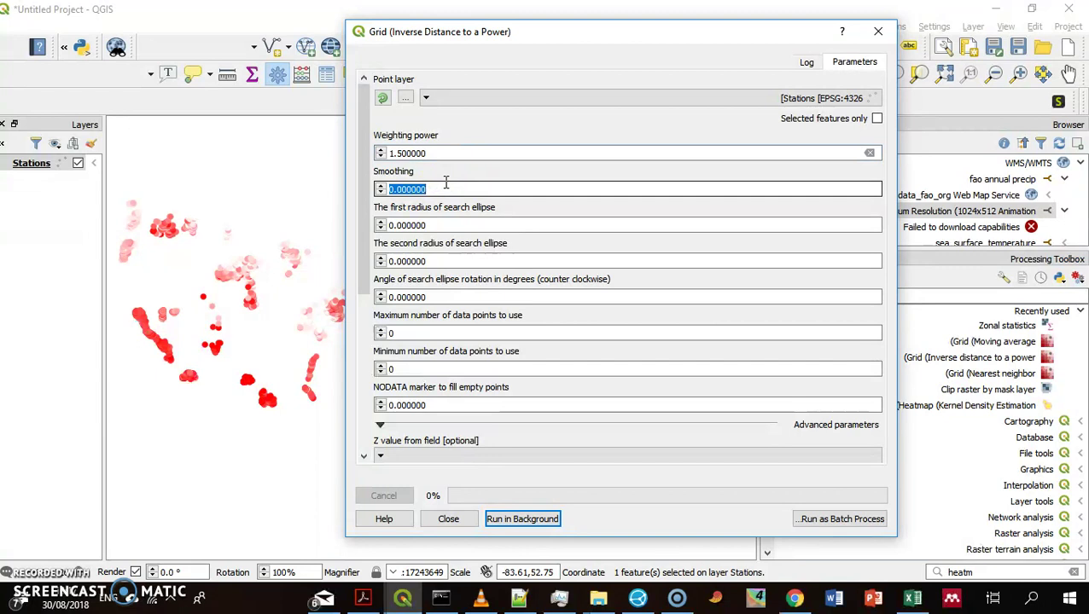
type("5")
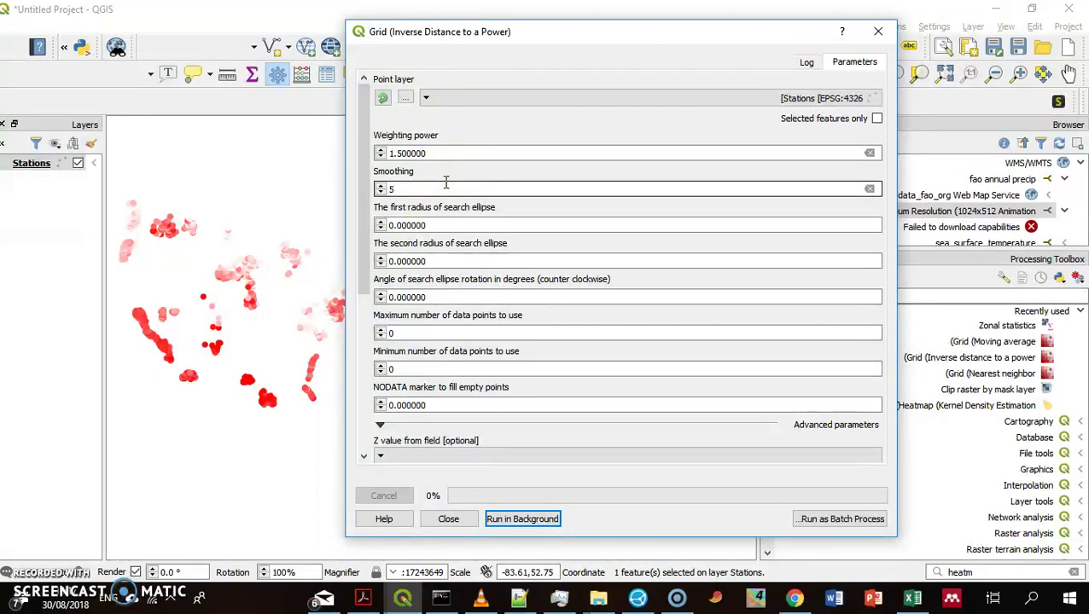
left_click(445, 224)
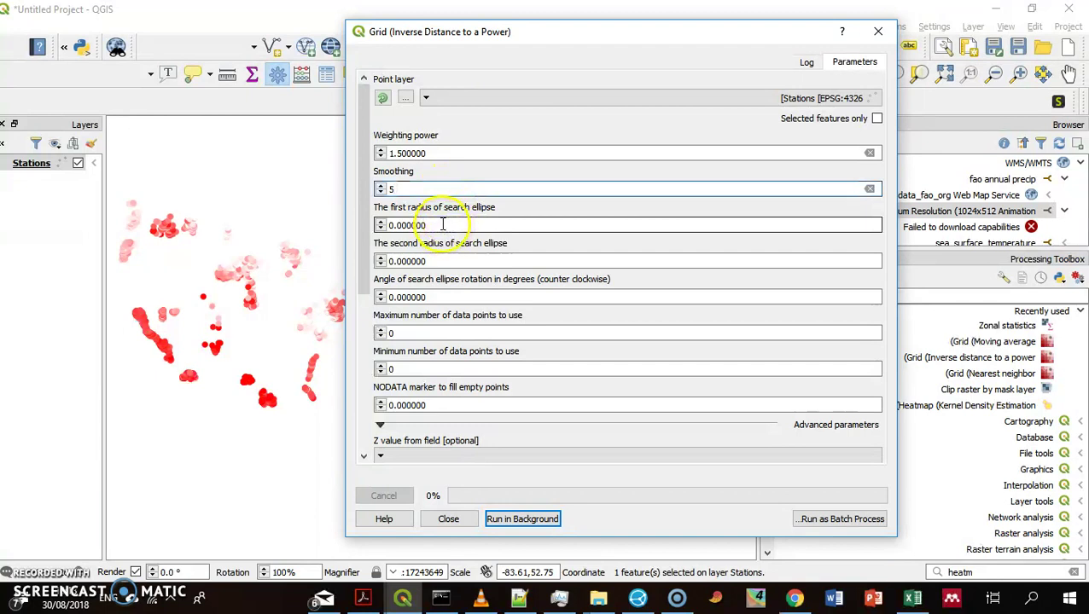
- Set the search ellipse's first radius to 5 and second radius to 2
double_click(442, 225)
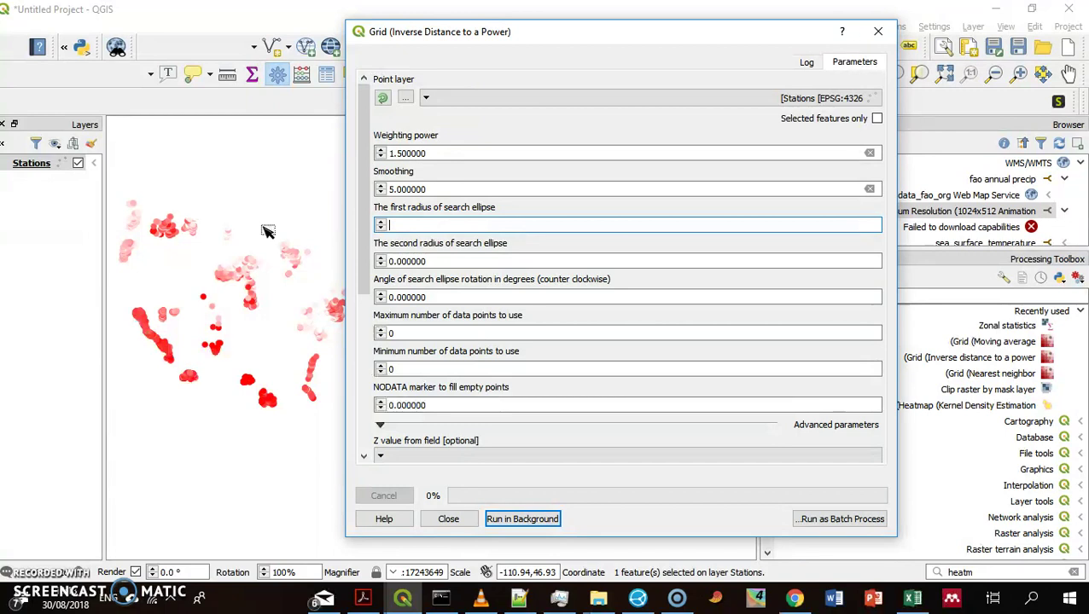
double_click(437, 261)
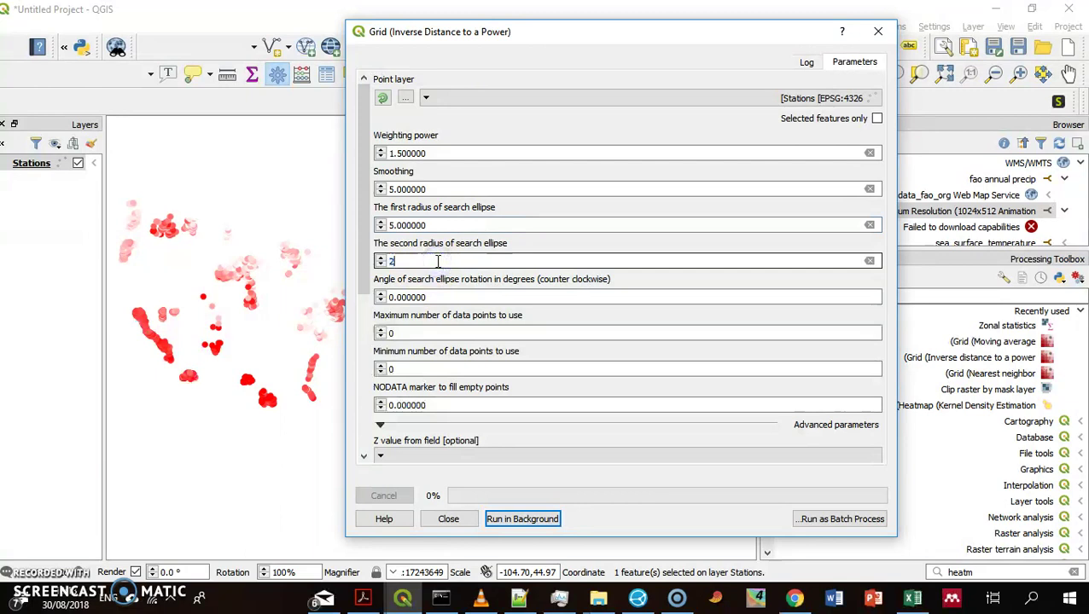
type("2")
left_click(450, 298)
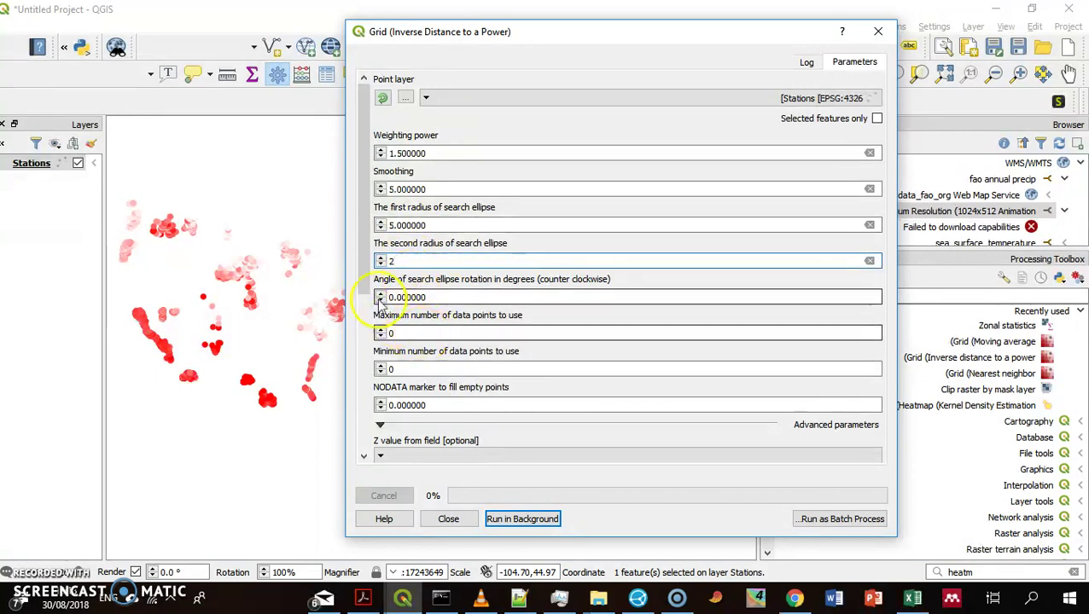
left_click_drag(359, 260, 380, 357)
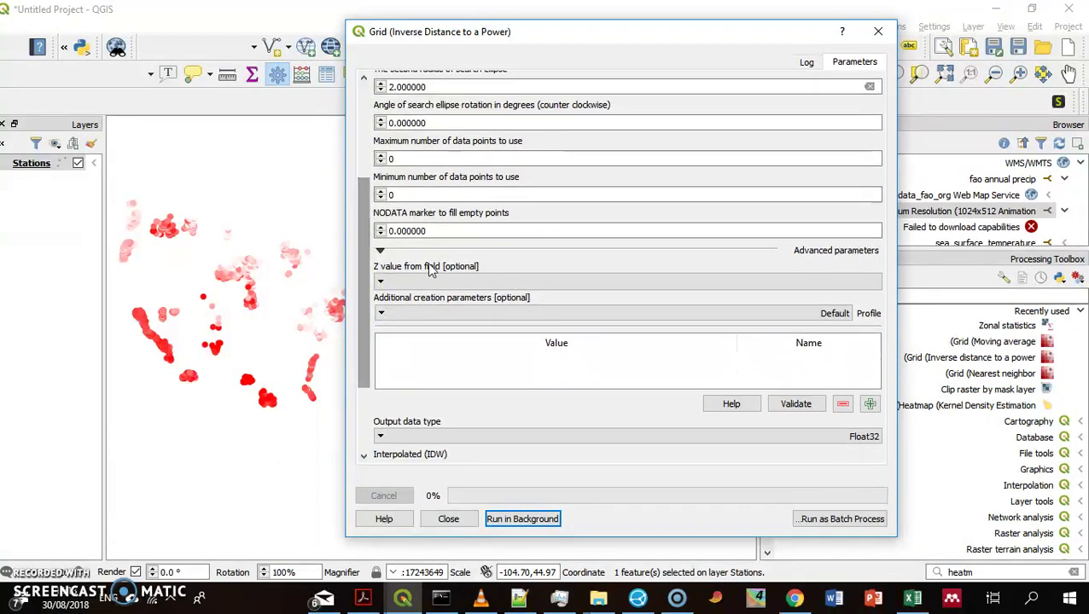
- Set NODATA to -999, use MEDIAN_TEM as the Z value field, and keep Float32 output
double_click(449, 231)
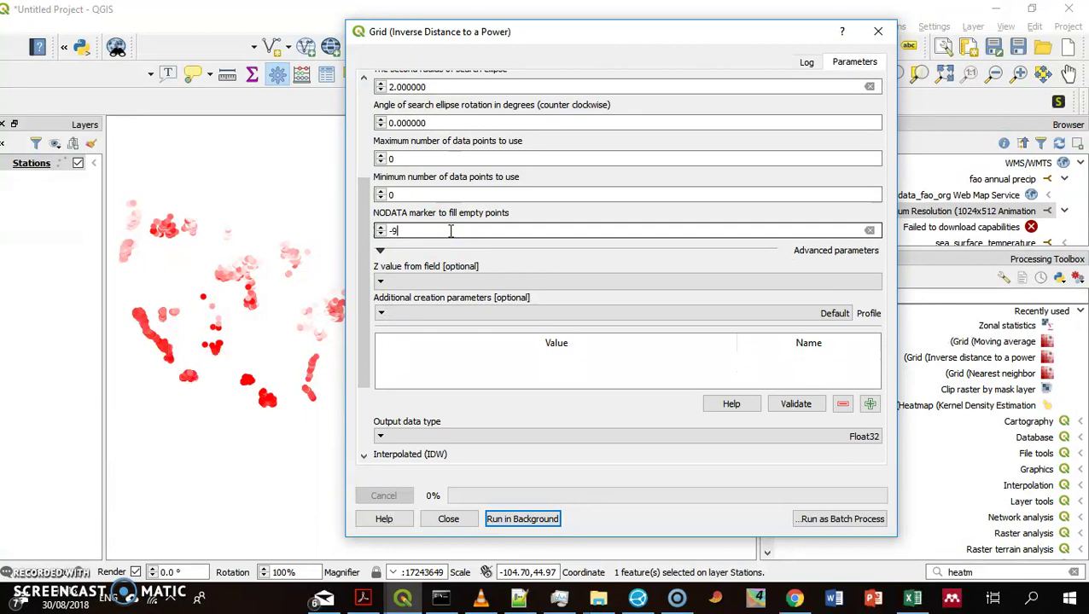
left_click(426, 283)
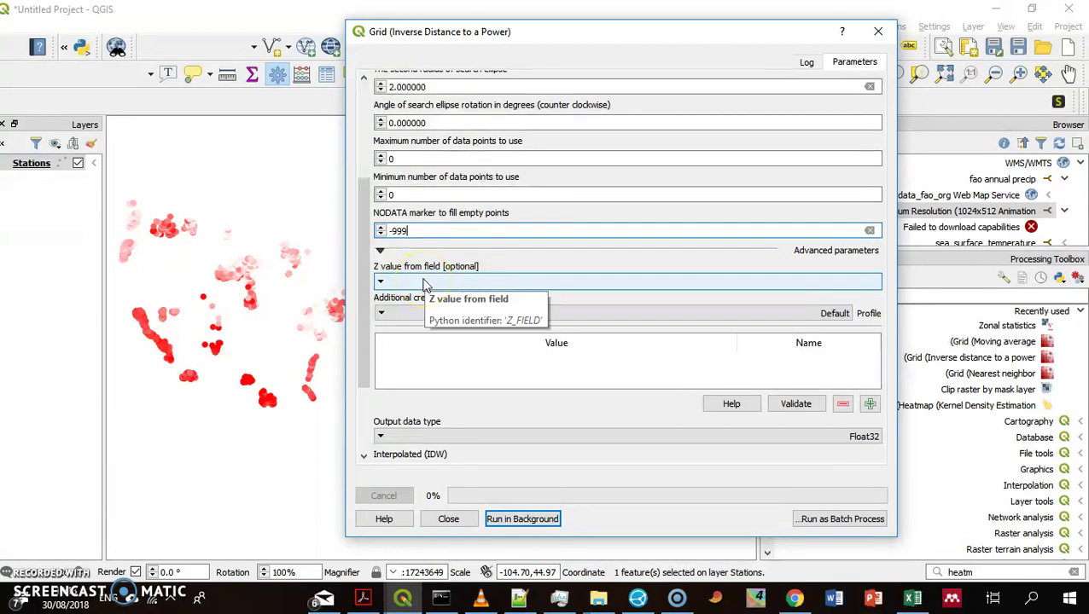
left_click(426, 282)
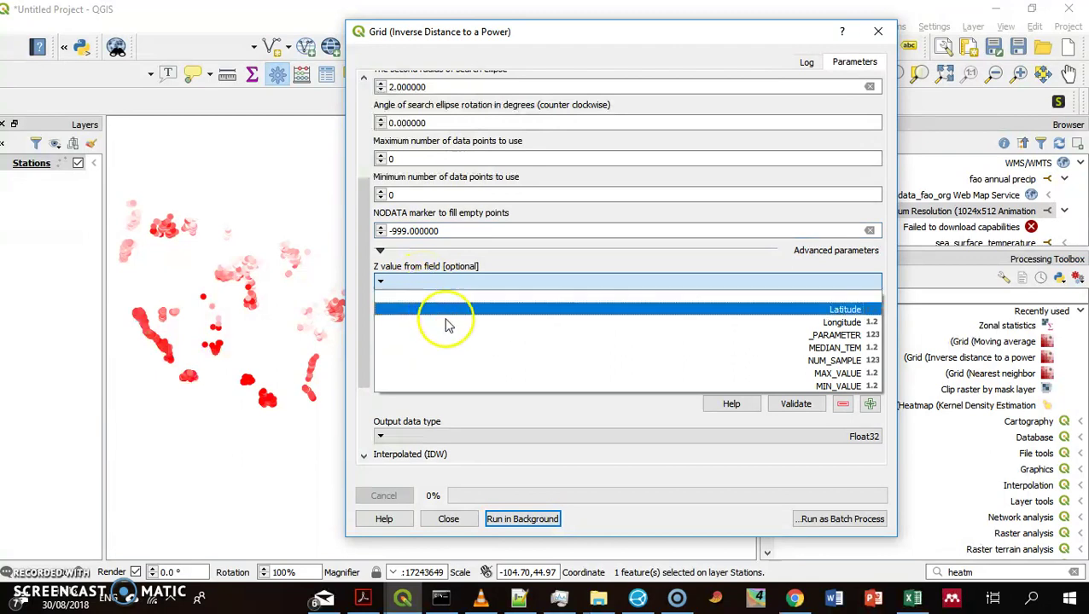
left_click(463, 348)
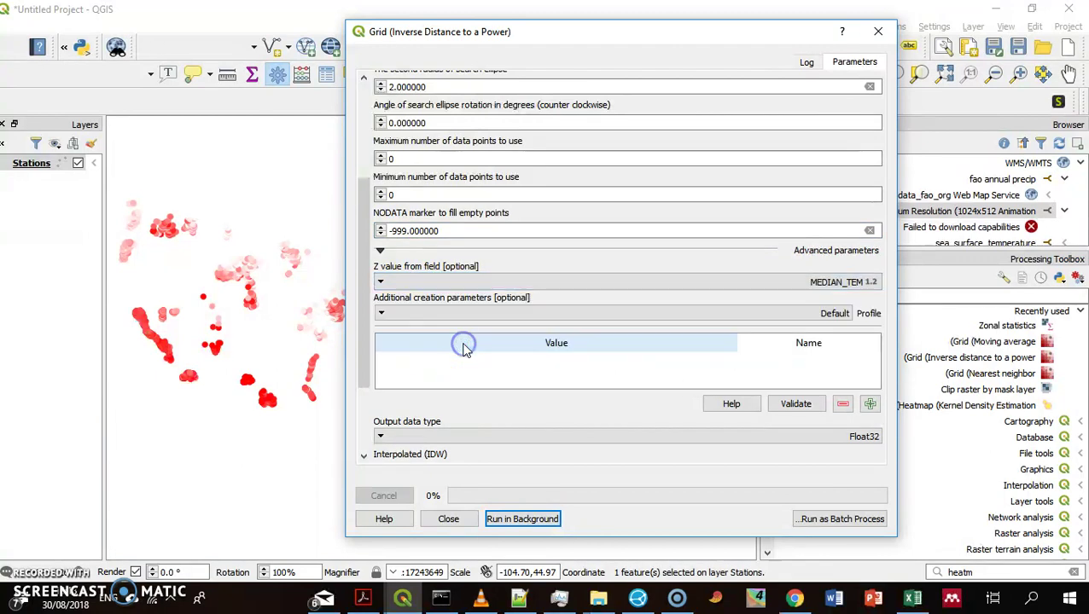
left_click_drag(364, 328, 713, 35)
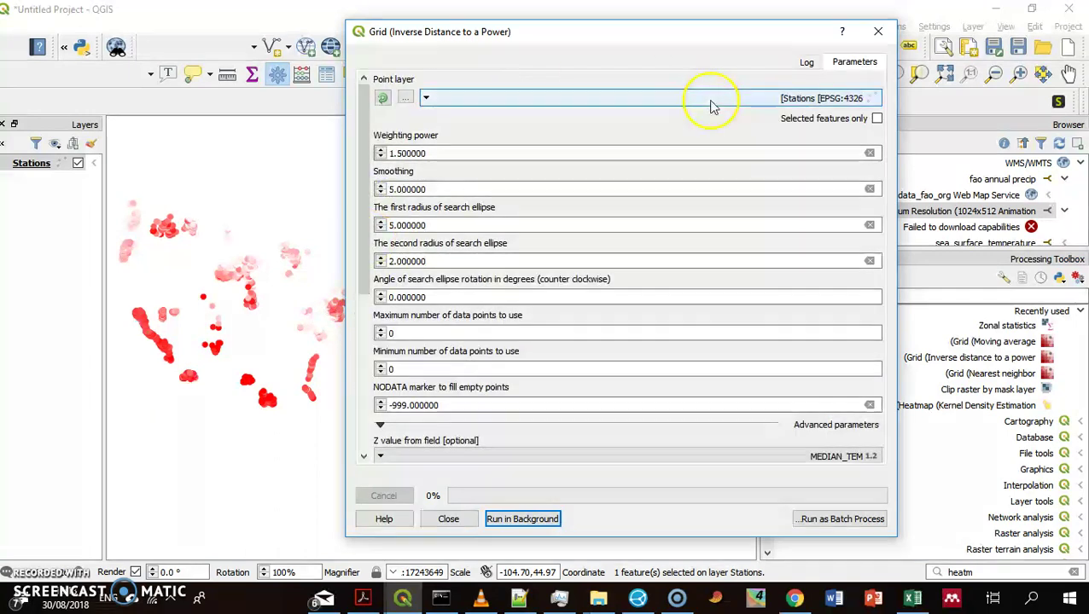
left_click_drag(357, 162, 372, 295)
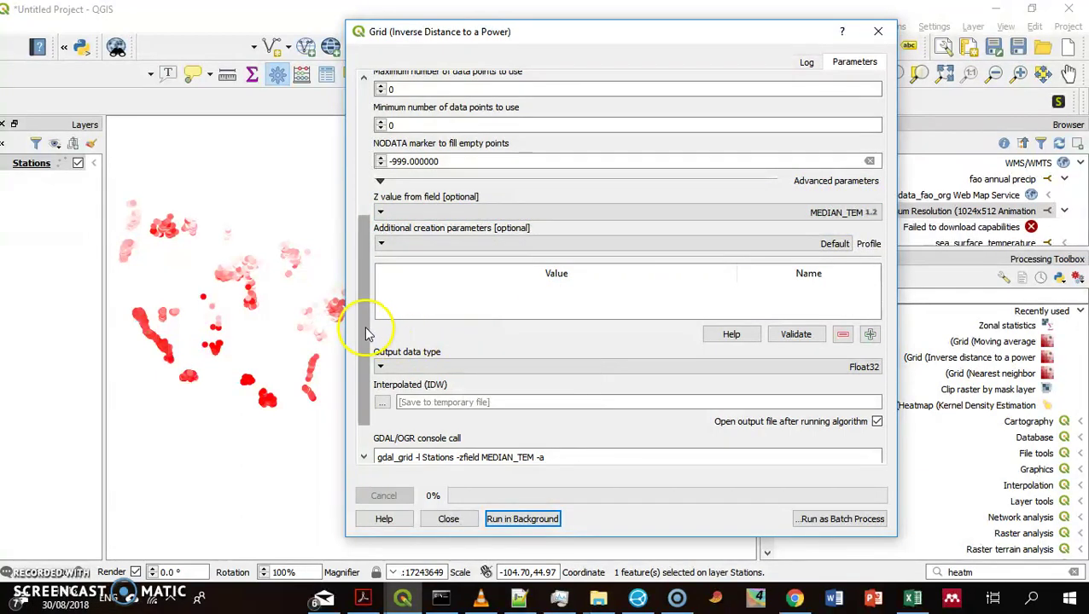
left_click_drag(368, 342, 377, 401)
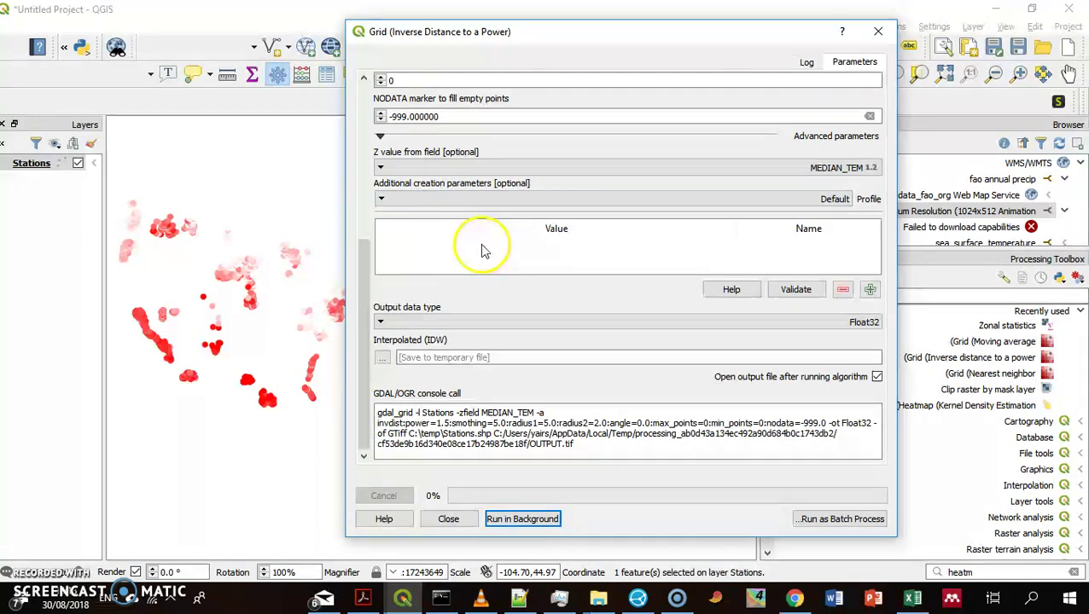
left_click(423, 321)
left_click(426, 323)
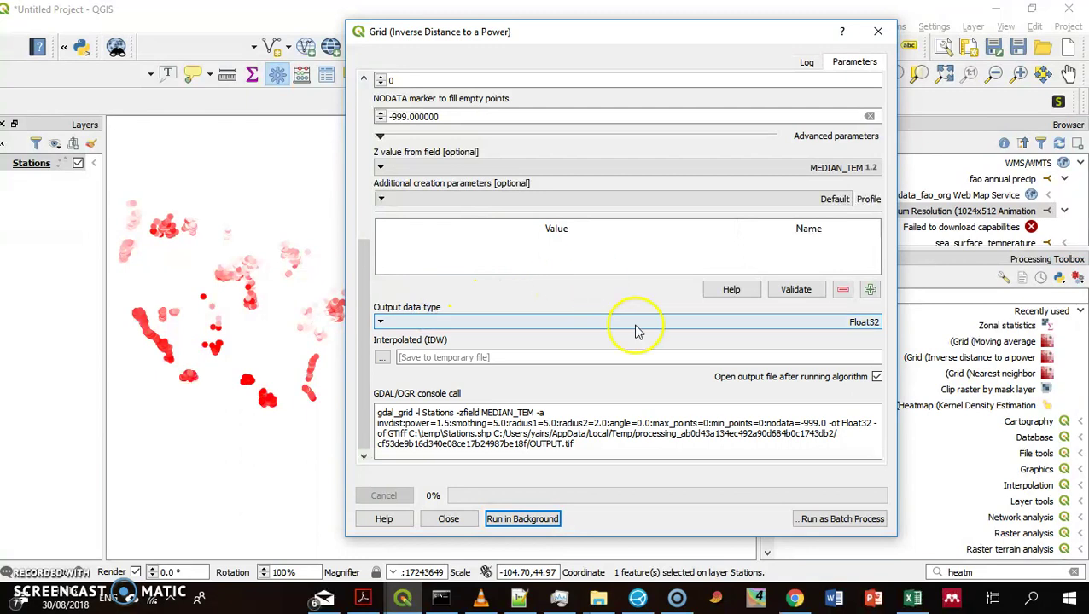
- Save the interpolated output over the existing C:/temp/TempMap.tif
left_click(383, 357)
left_click(343, 386)
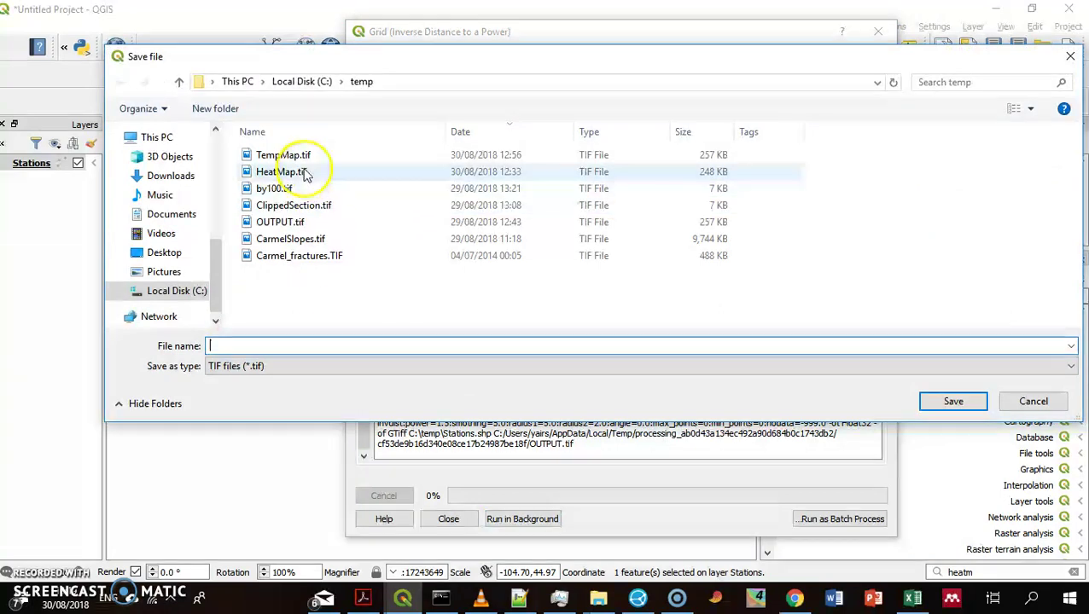
left_click(299, 155)
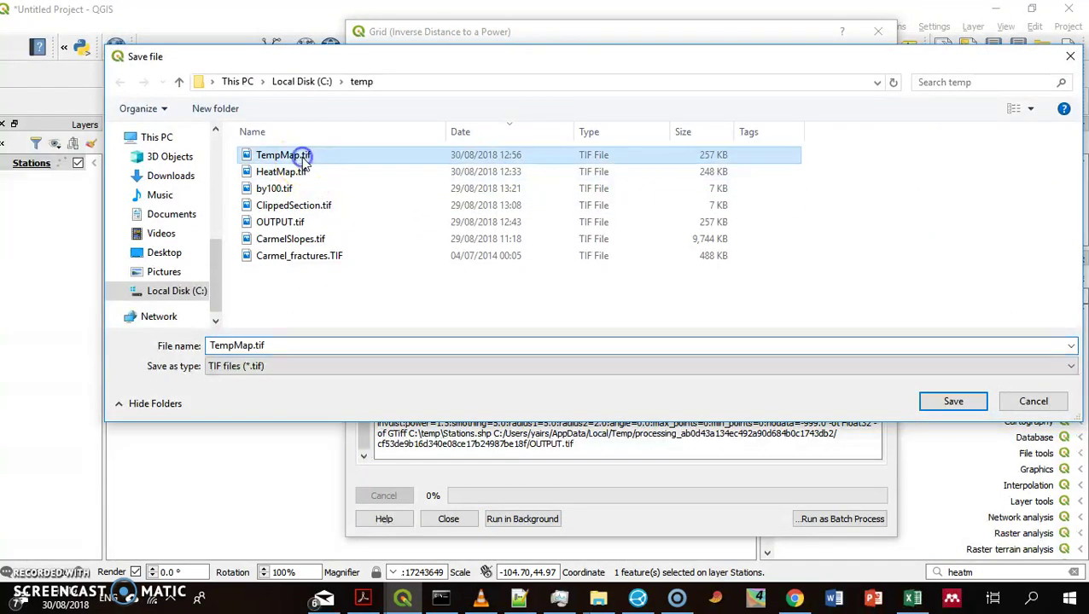
left_click(939, 400)
left_click(490, 300)
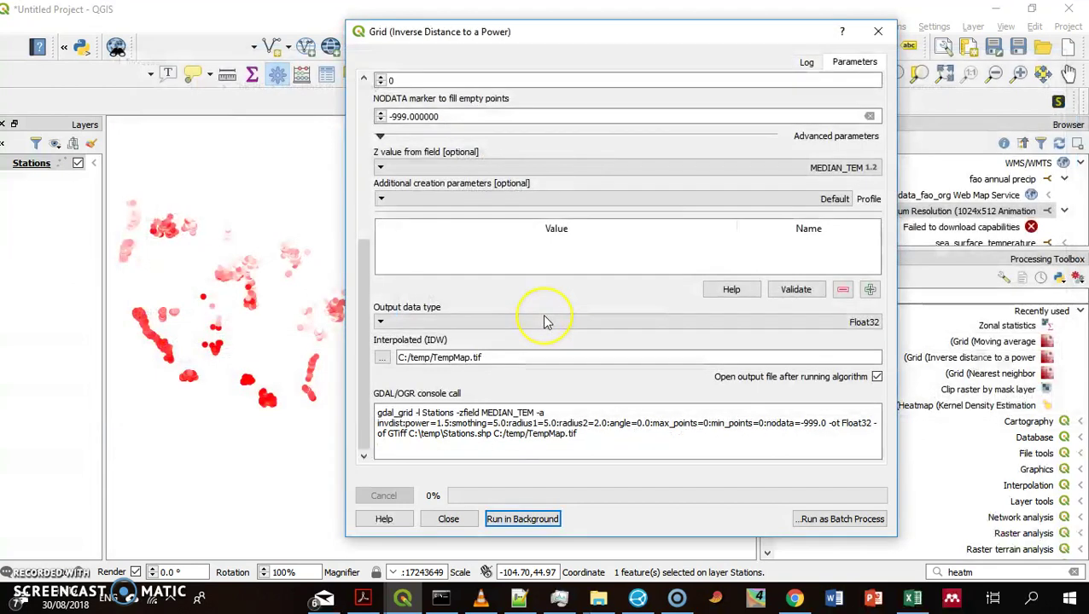
- Run the IDW grid in the background and move its log aside to view the TempMap.tif raster
left_click(523, 520)
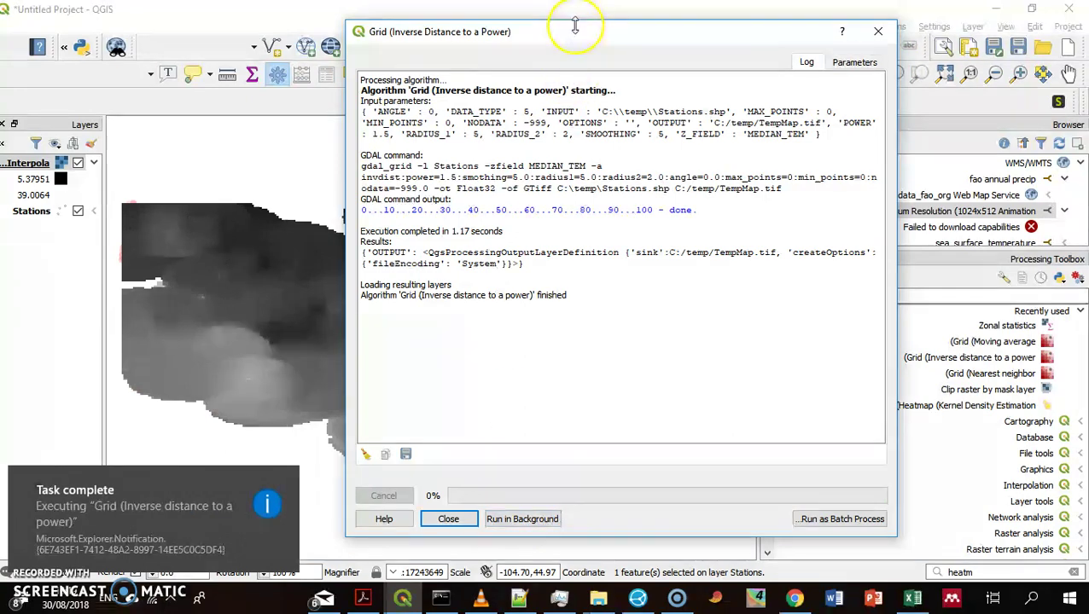
left_click_drag(627, 24, 960, 204)
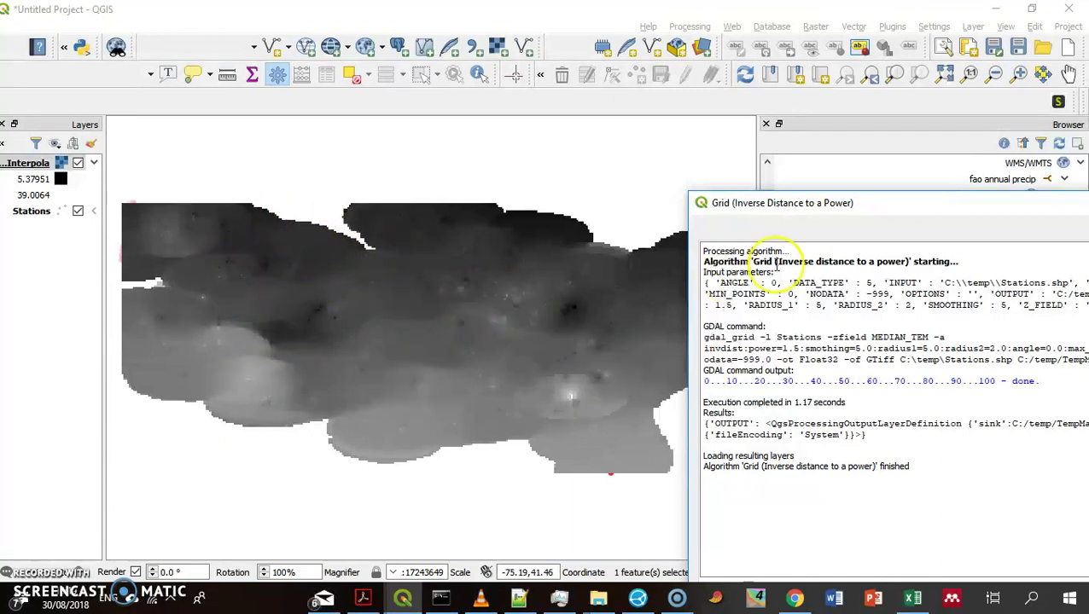
left_click_drag(912, 207, 577, 72)
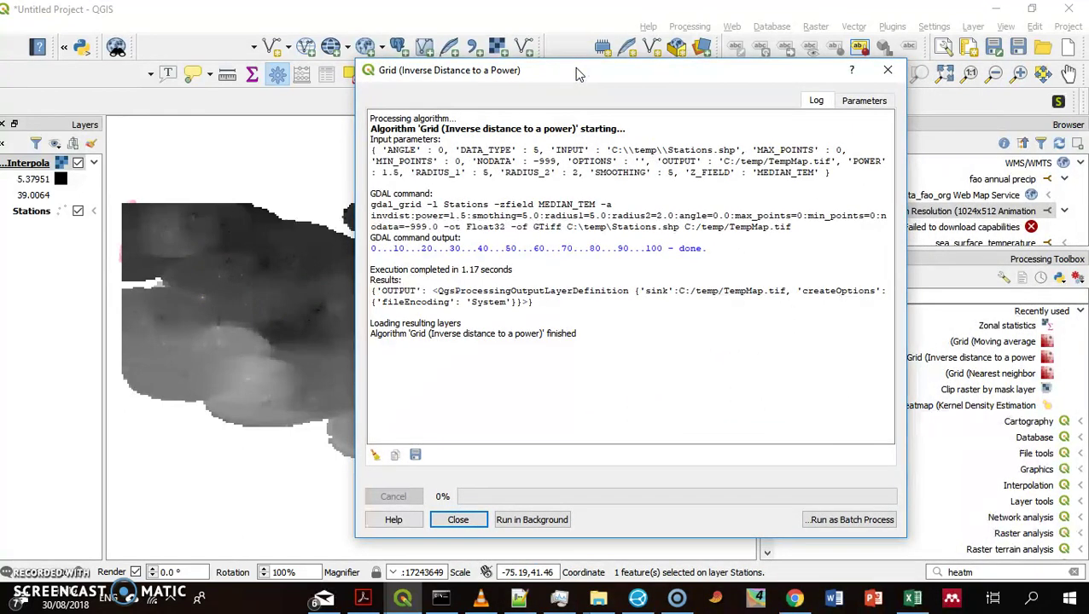
- Back in Parameters, change smoothing to 10, weighting power to 1, and the second search radius to 3
left_click(865, 101)
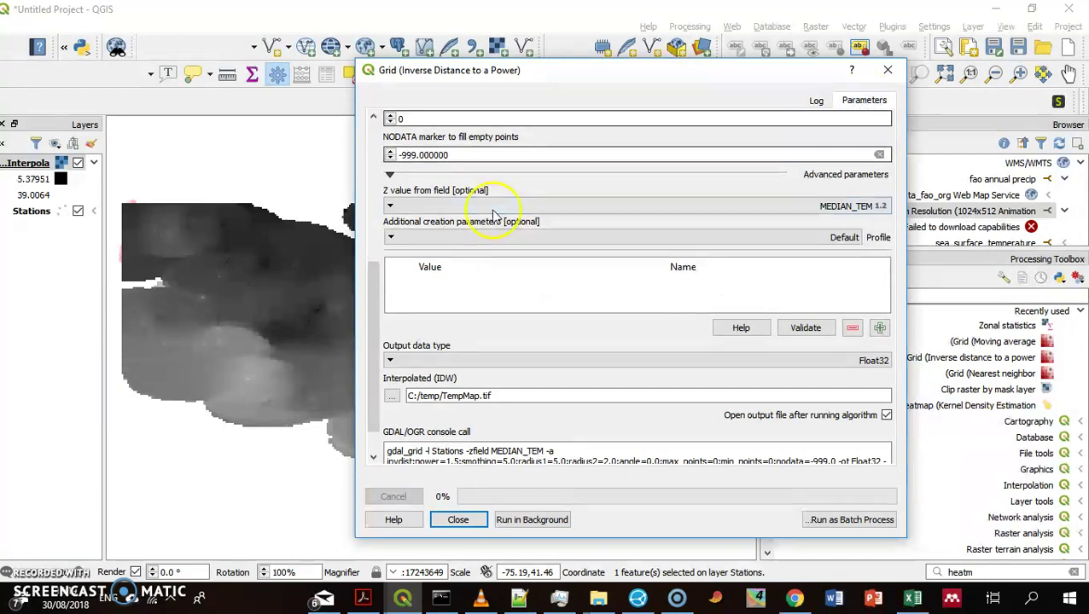
left_click(373, 297)
left_click_drag(373, 297, 373, 113)
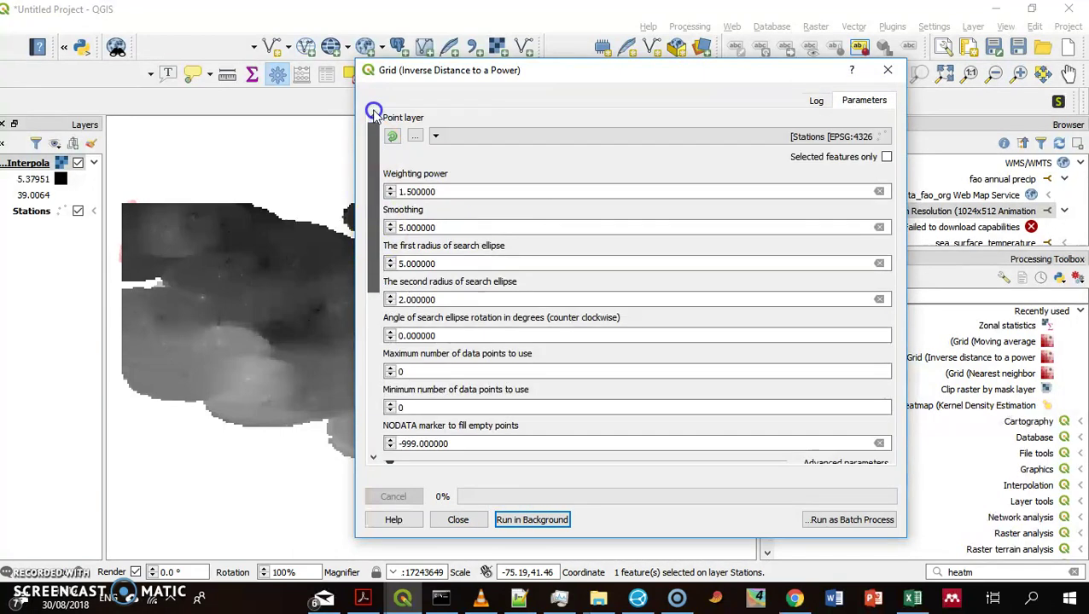
left_click(451, 228)
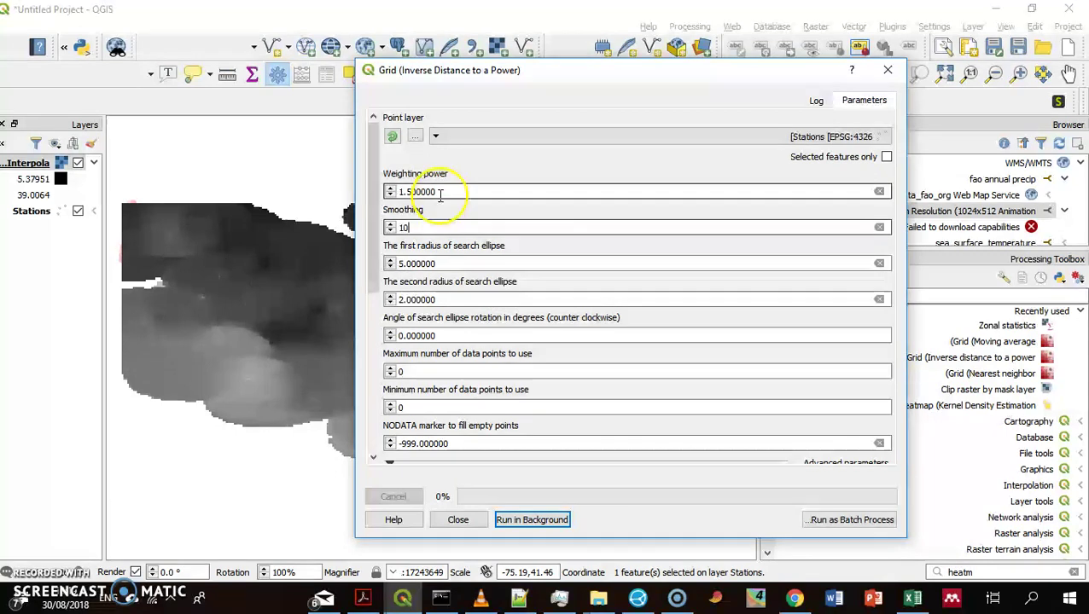
double_click(440, 192)
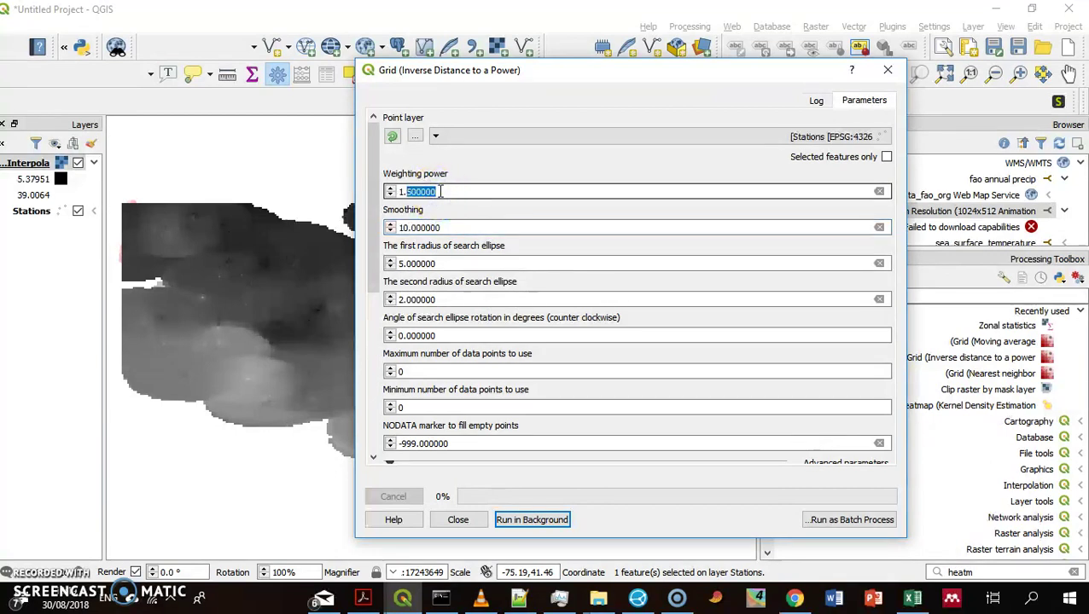
key("BackSpace")
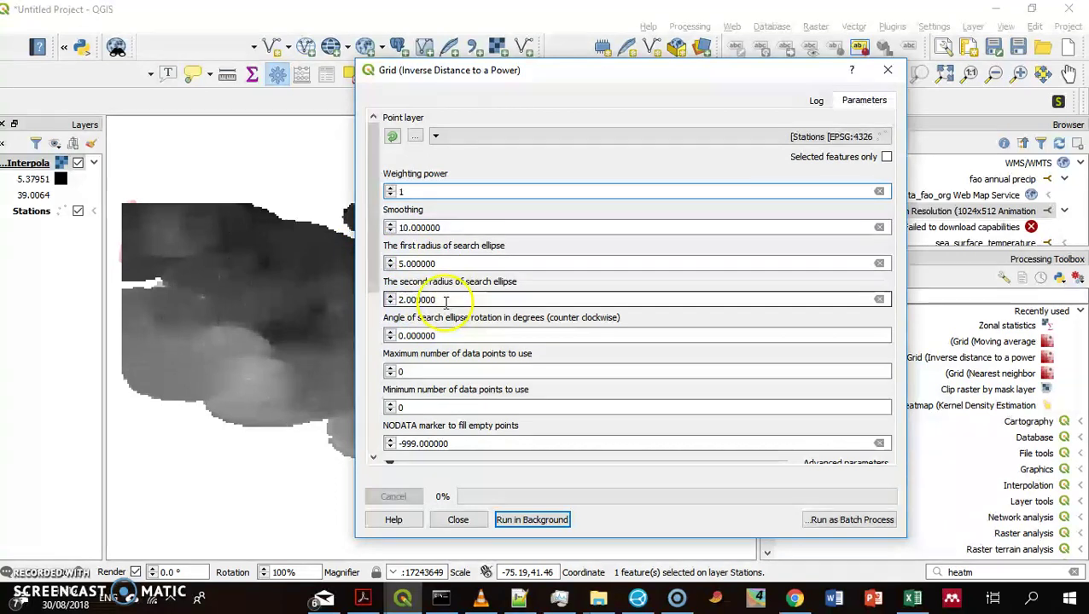
left_click_drag(435, 300, 392, 299)
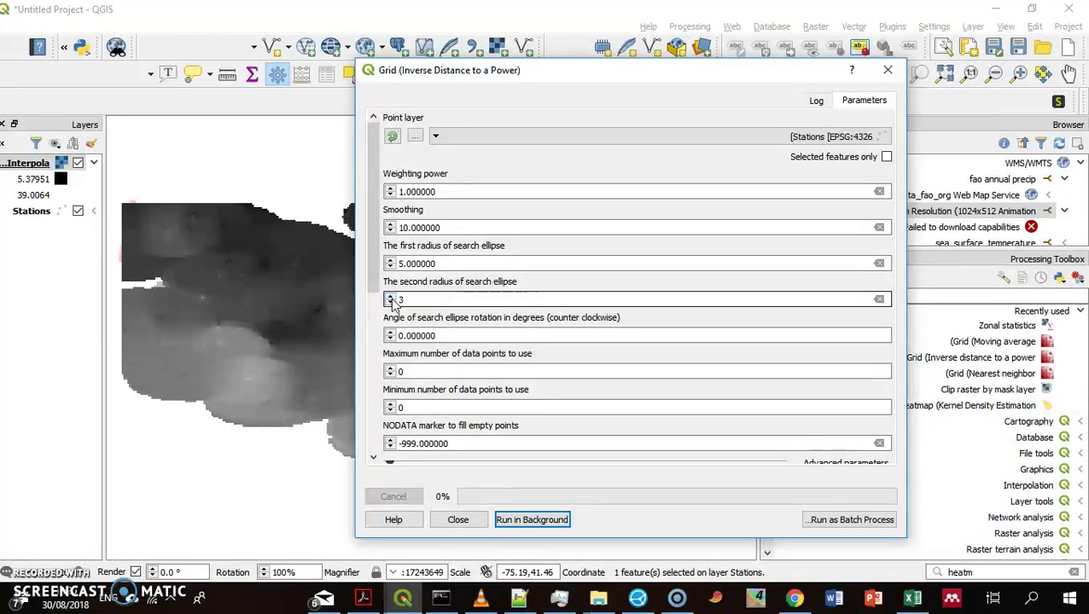
left_click_drag(377, 243, 376, 403)
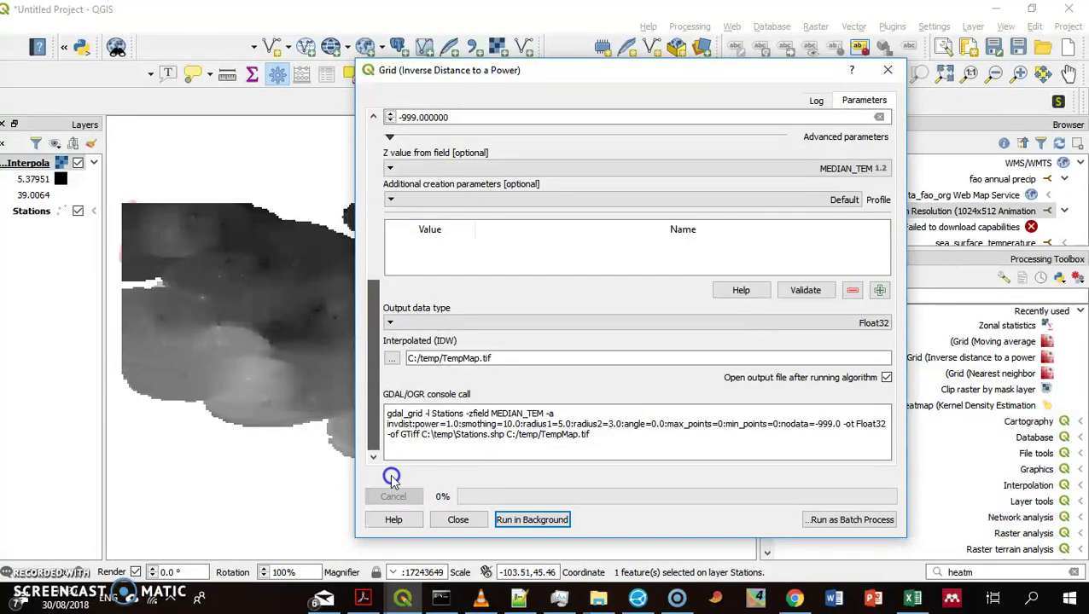
- Re-run the IDW grid with the new settings and drag its log to the bottom of the screen
left_click(545, 522)
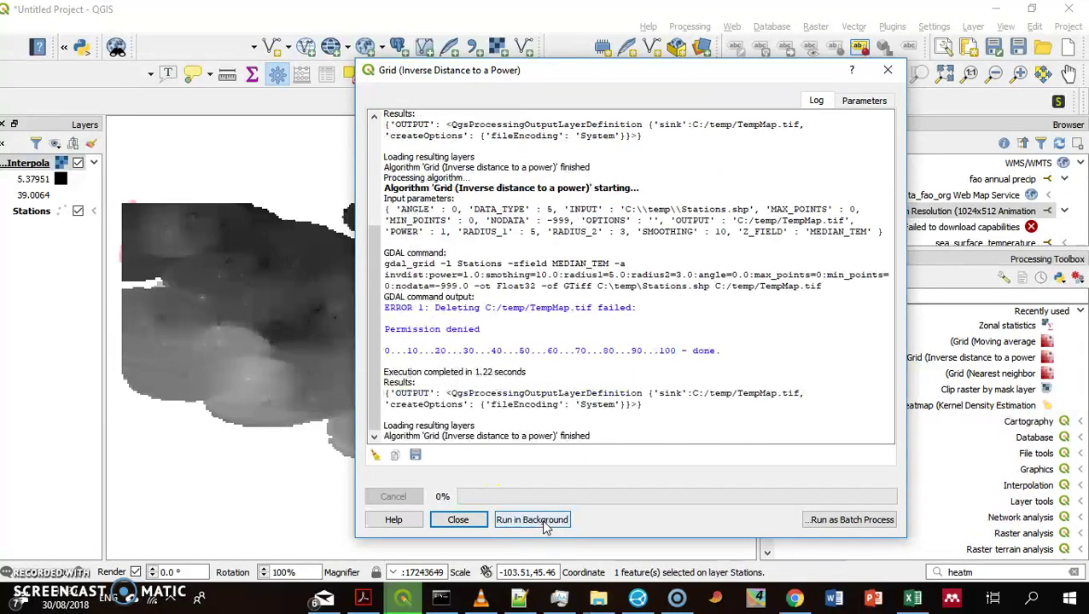
left_click_drag(634, 85, 553, 510)
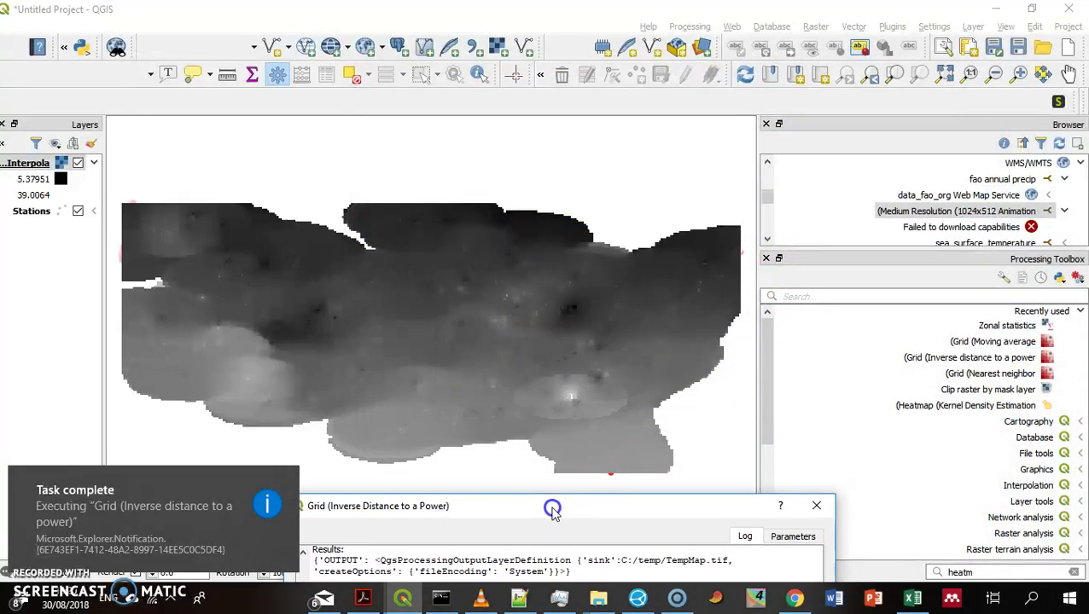